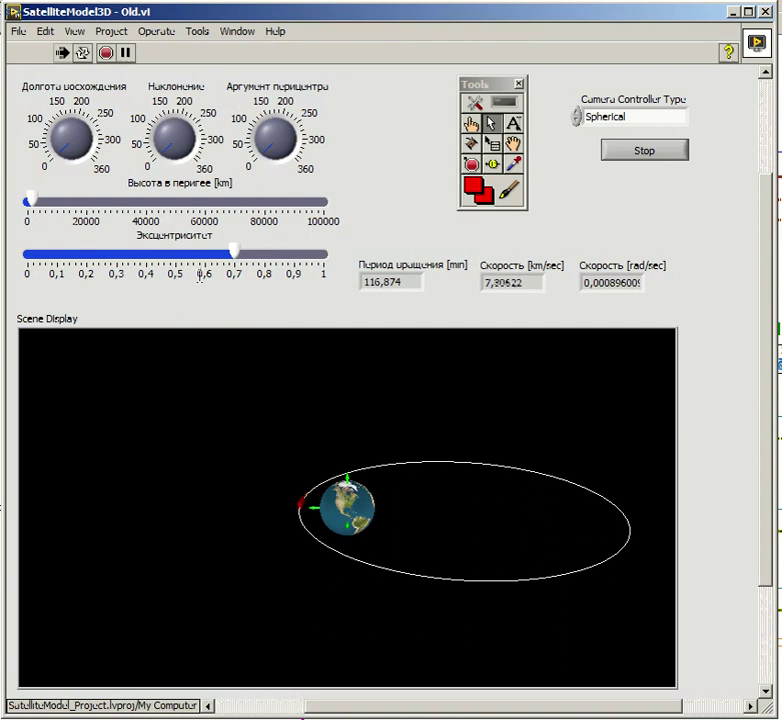
Try out the ascending-node longitude, inclination and argument-of-perigee knobs on the running simulation, returning each to 0.
click(62, 150)
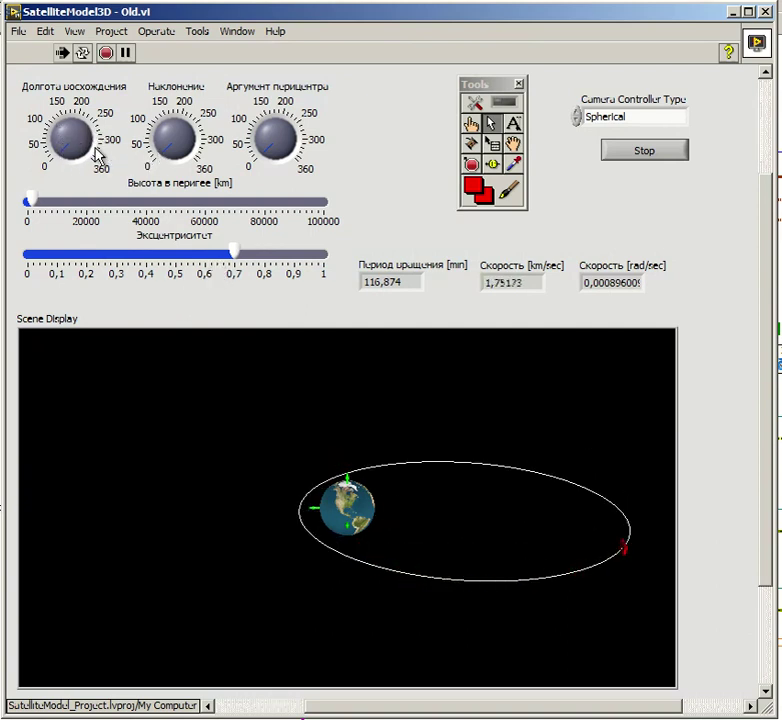
drag(66, 148, 1, 150)
drag(168, 157, 195, 141)
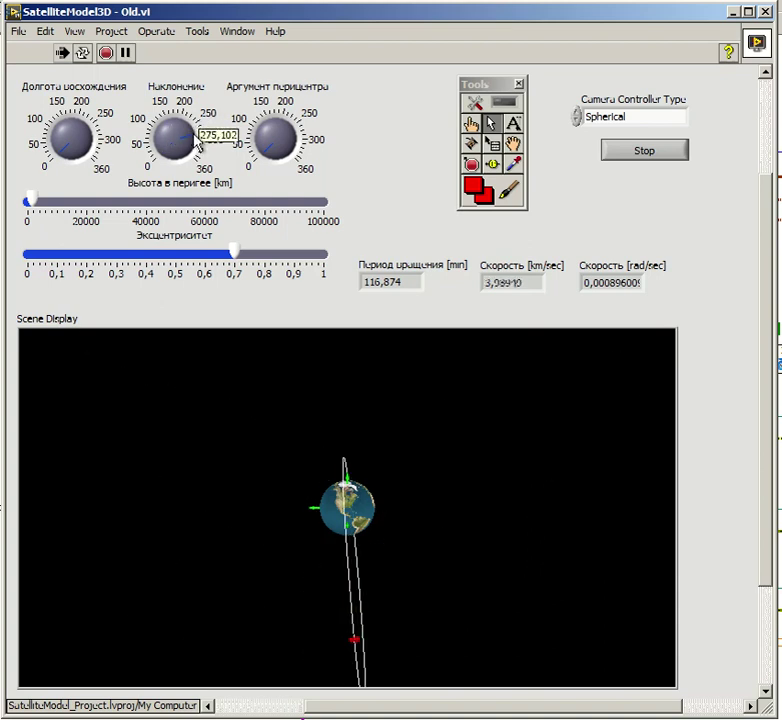
drag(195, 141, 172, 203)
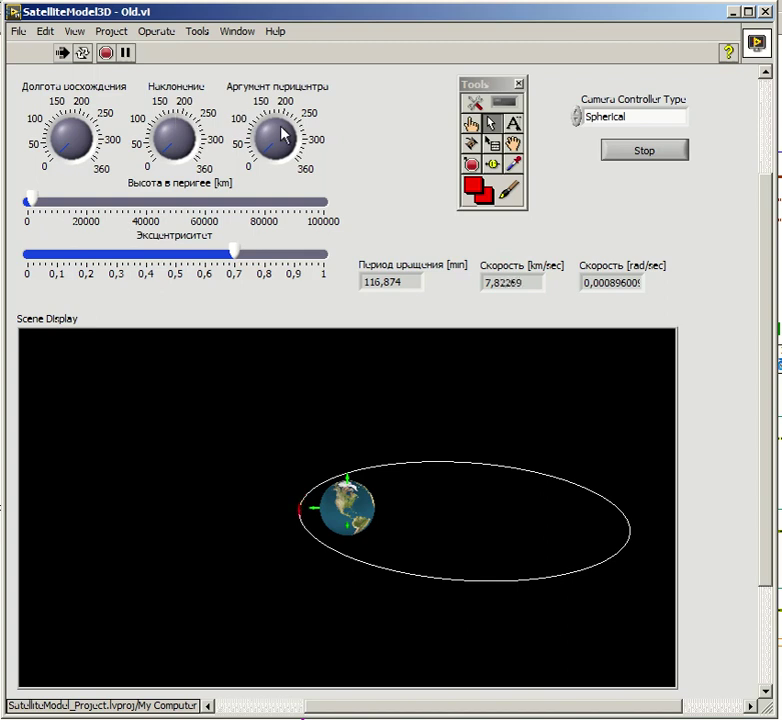
drag(262, 150, 237, 211)
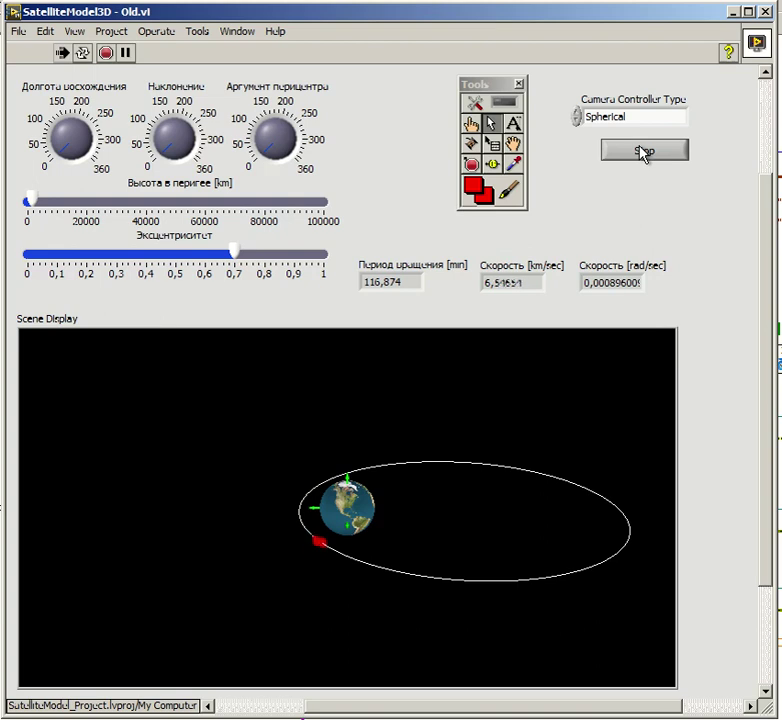
Rerun the orbit simulation with a perigee altitude of about 16000 km and an eccentricity of 0, viewing the orbit from above.
drag(407, 447, 422, 431)
click(642, 153)
click(545, 122)
click(470, 124)
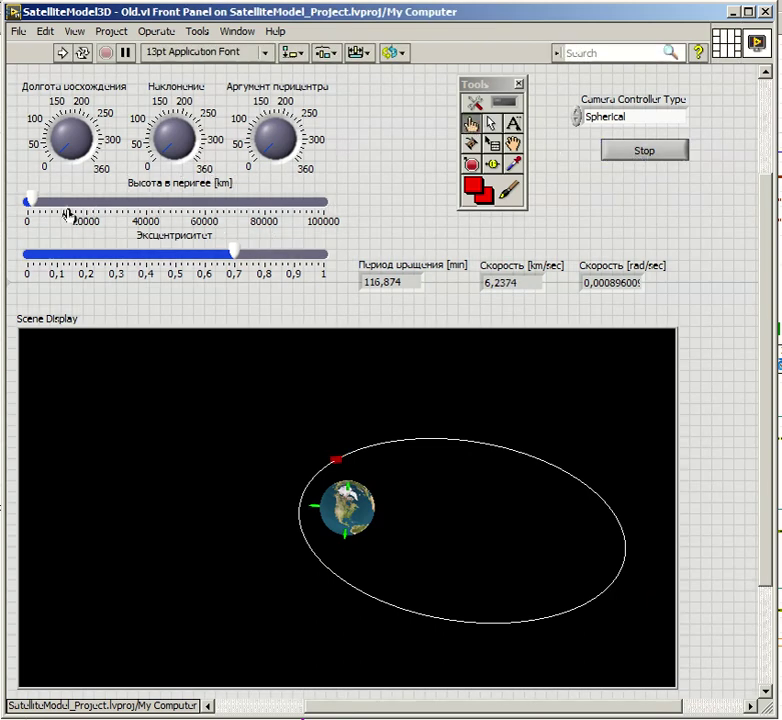
drag(35, 202, 76, 202)
drag(214, 250, 14, 258)
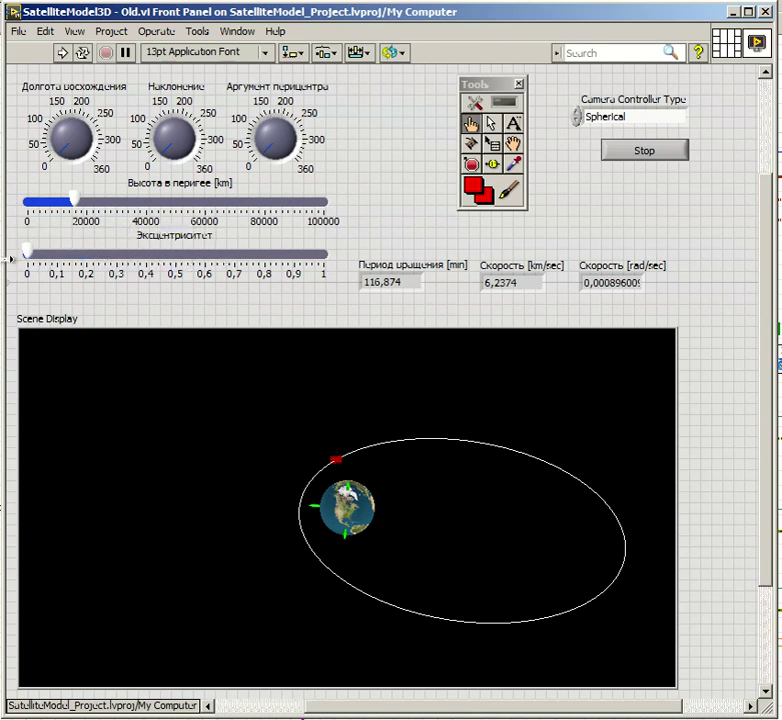
click(61, 52)
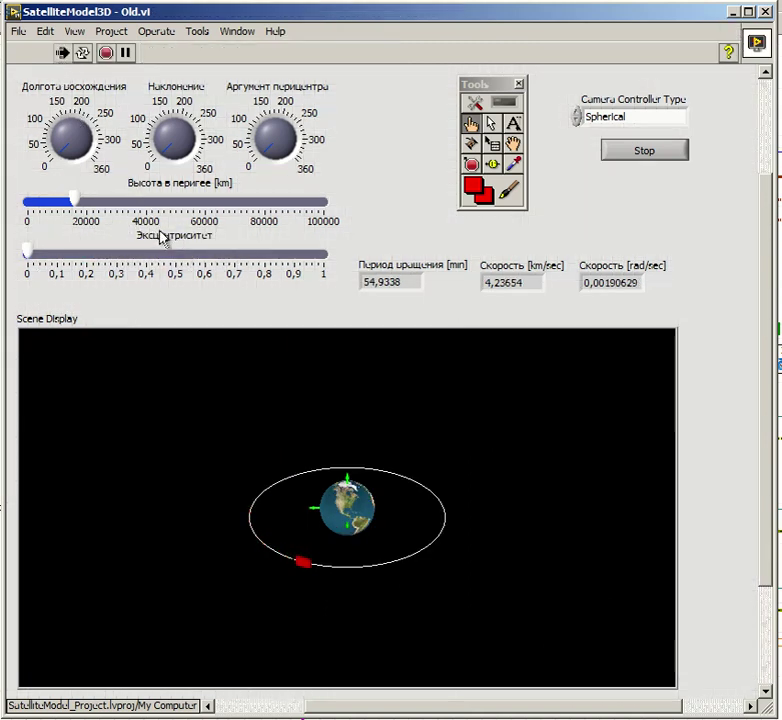
drag(382, 507, 358, 547)
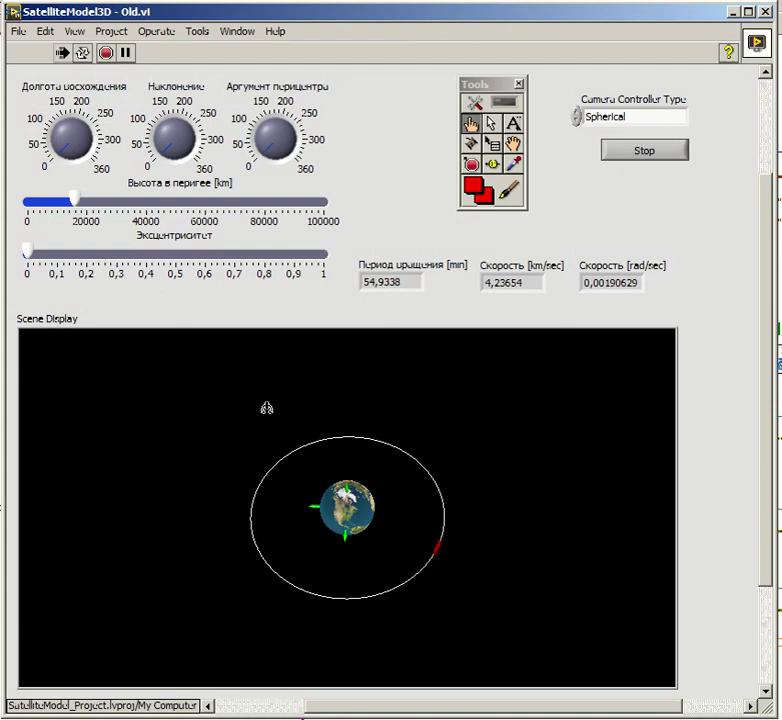
drag(387, 492, 388, 565)
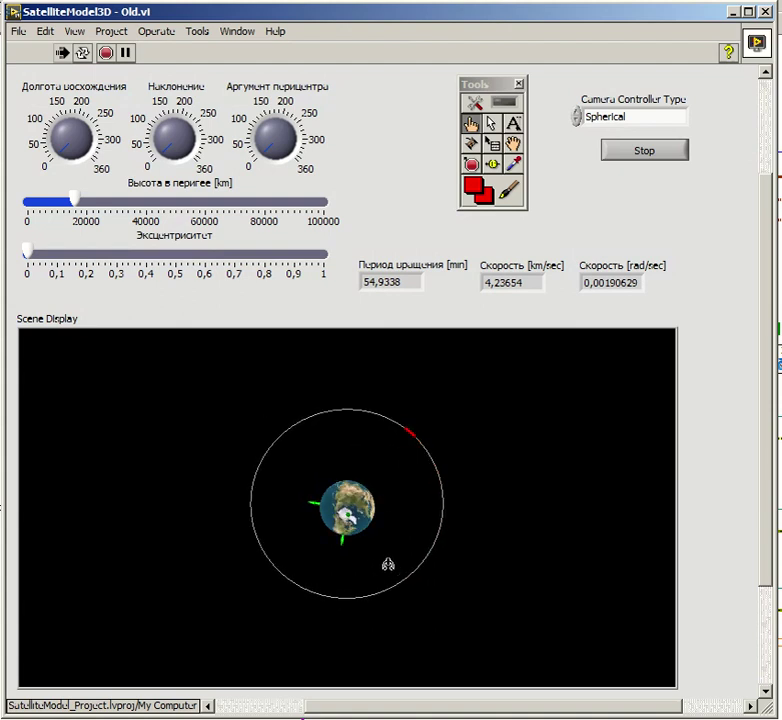
Rerun the simulation with an eccentricity of 1 and the perigee altitude lowered to about 300 km.
click(640, 152)
click(30, 255)
drag(30, 255, 351, 264)
drag(74, 201, 28, 201)
click(64, 55)
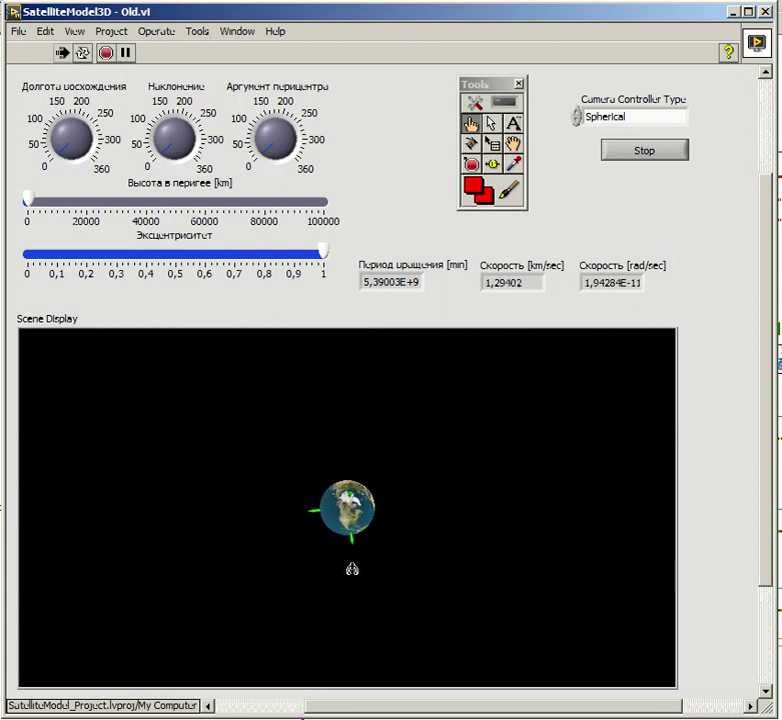
Abort the run, show the perigee altitude slider's digital display, set it to 100,559 km and run the simulation.
click(107, 60)
right_click(159, 200)
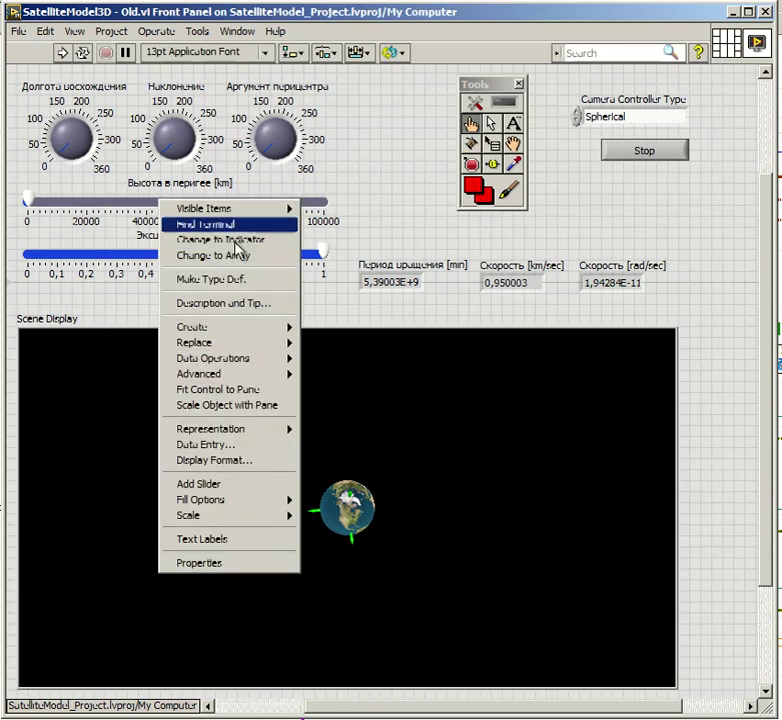
mouse_move(295, 210)
click(354, 257)
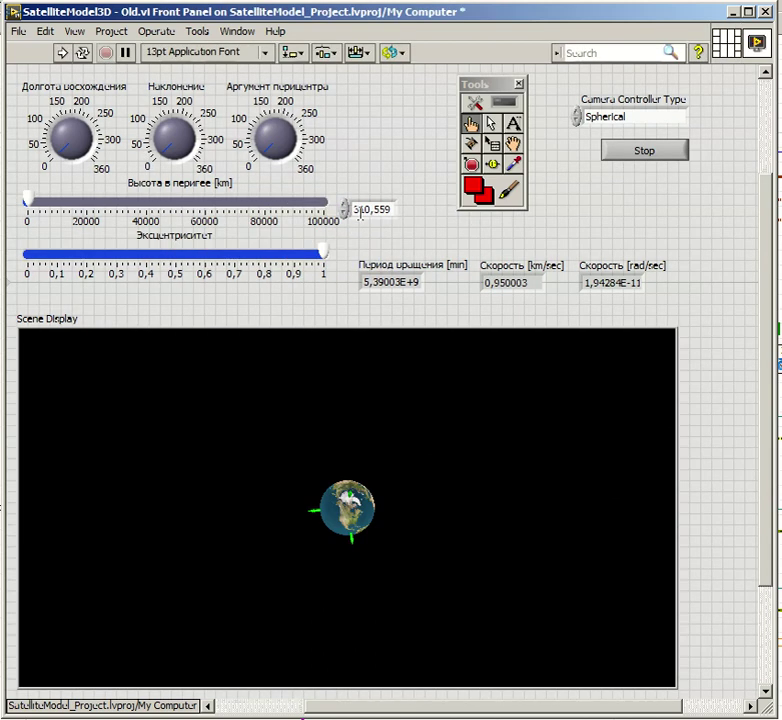
double_click(357, 208)
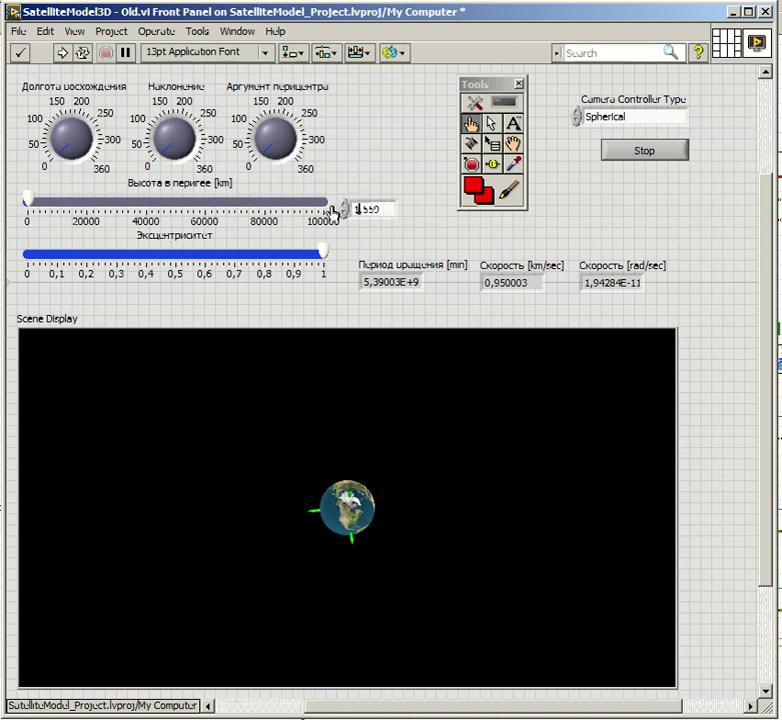
click(60, 53)
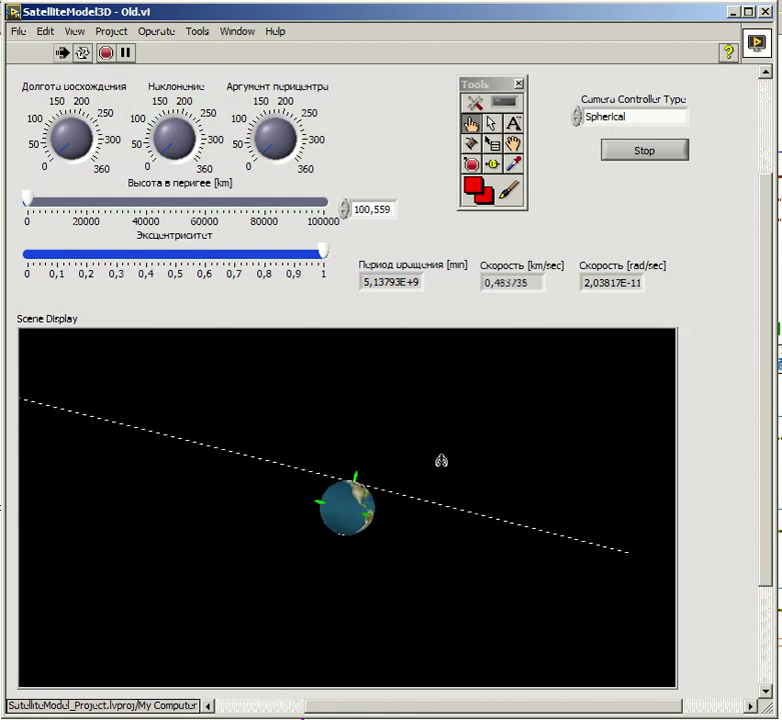
Abort the run, lower the eccentricity to about 0.9 and rerun the simulation, viewing the orbit from another angle.
click(107, 57)
drag(323, 256, 292, 256)
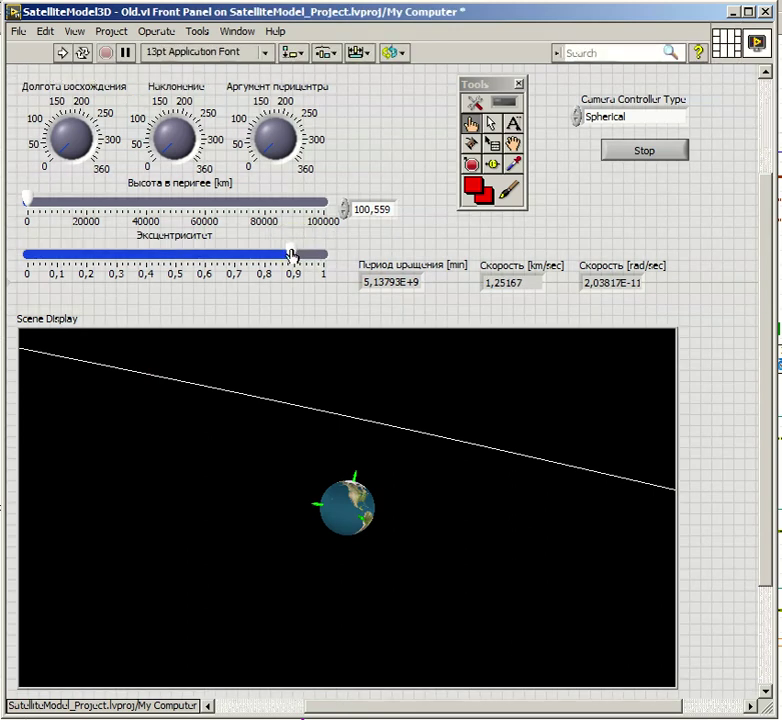
click(62, 52)
mouse_move(434, 496)
mouse_down()
mouse_move(444, 476)
mouse_move(417, 471)
mouse_move(197, 501)
mouse_move(45, 511)
mouse_move(47, 632)
mouse_move(110, 628)
mouse_move(159, 612)
mouse_move(194, 512)
mouse_move(347, 490)
mouse_move(501, 512)
mouse_move(630, 563)
mouse_move(588, 556)
mouse_move(575, 531)
mouse_move(564, 433)
mouse_move(613, 460)
mouse_move(576, 519)
mouse_move(532, 465)
mouse_move(599, 491)
mouse_move(599, 533)
mouse_move(284, 497)
mouse_move(260, 463)
mouse_move(213, 503)
mouse_move(299, 512)
mouse_move(300, 494)
mouse_up()
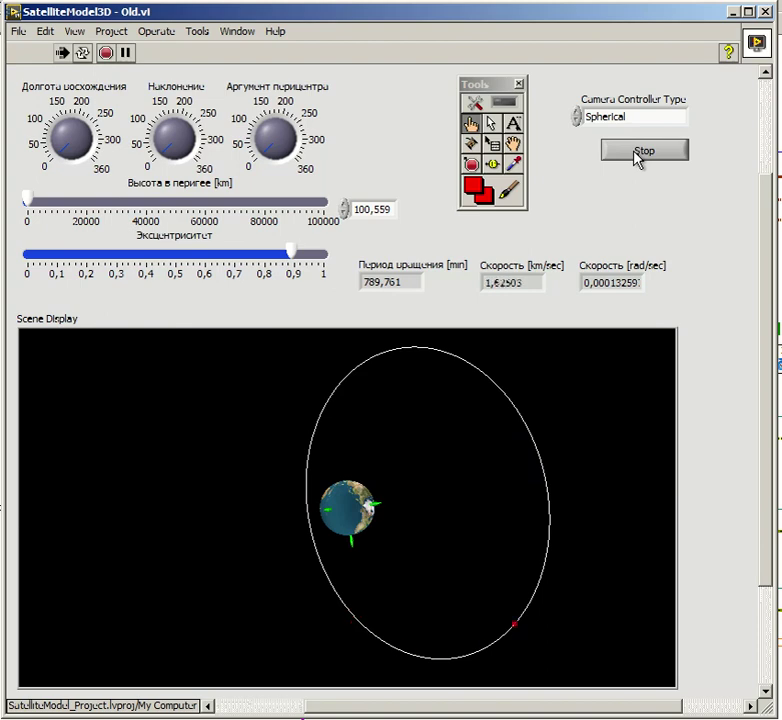
Set the camera position constant to 0, 0, -500 in the block diagram and rerun the simulation to view the whole orbit.
key(ctrl+e)
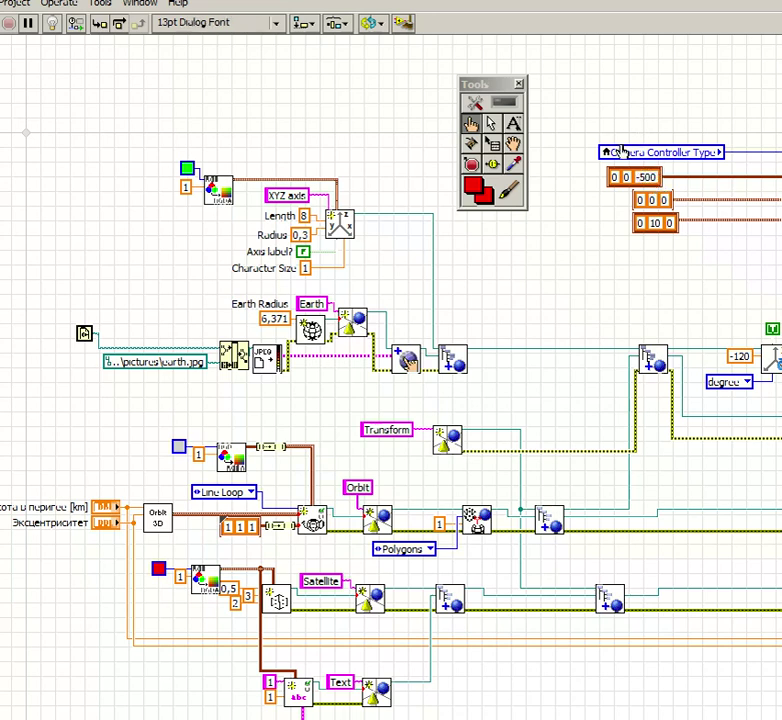
key(ctrl+e)
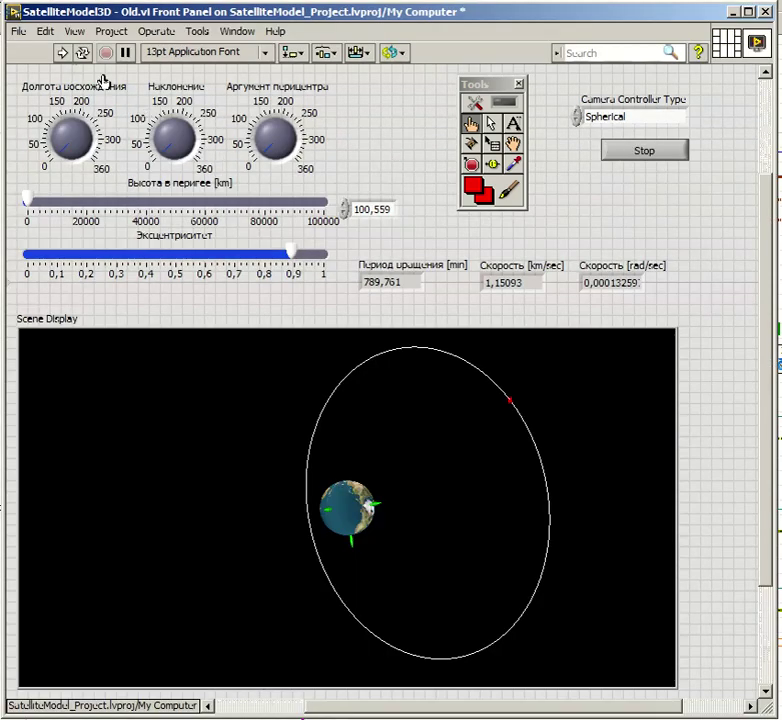
click(62, 52)
drag(403, 443, 329, 526)
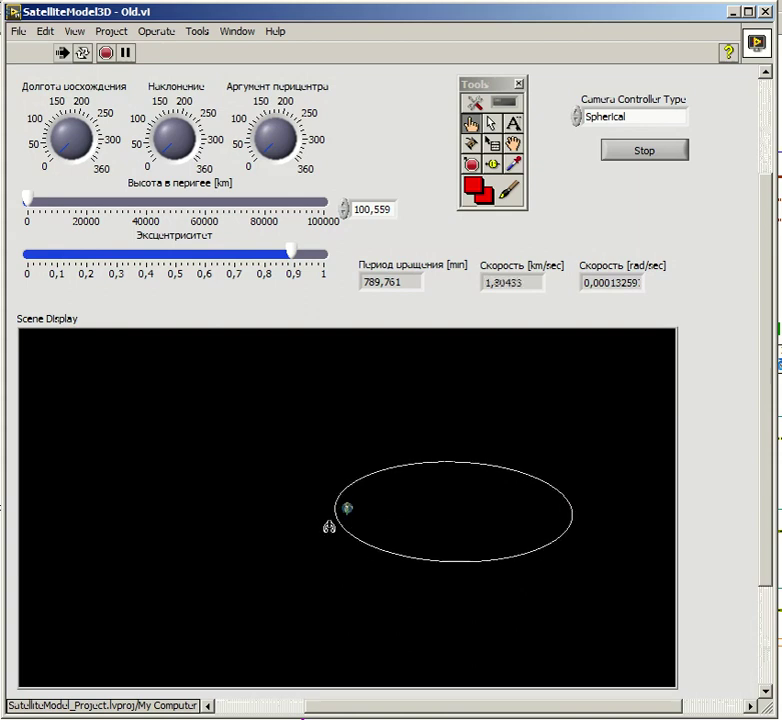
drag(399, 532, 415, 494)
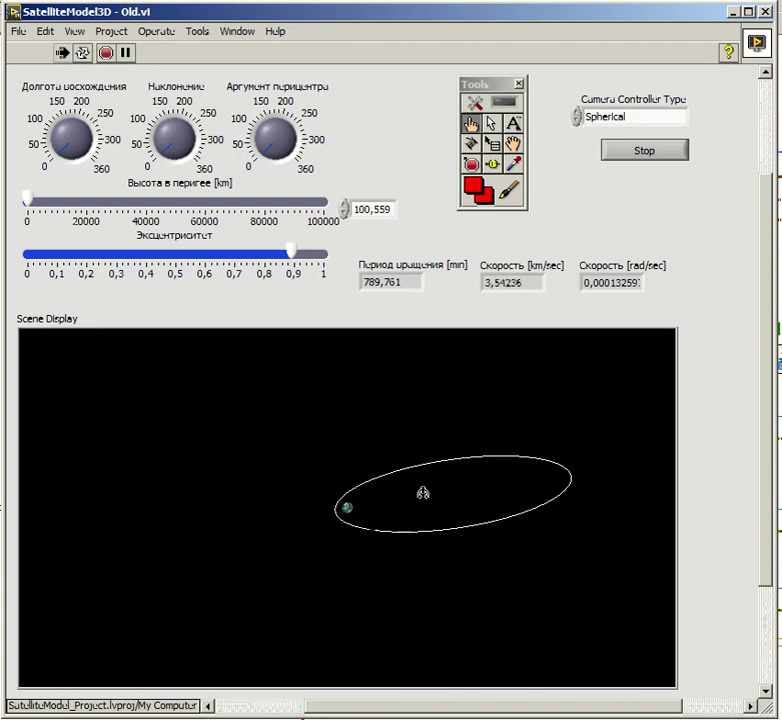
drag(57, 153, 180, 160)
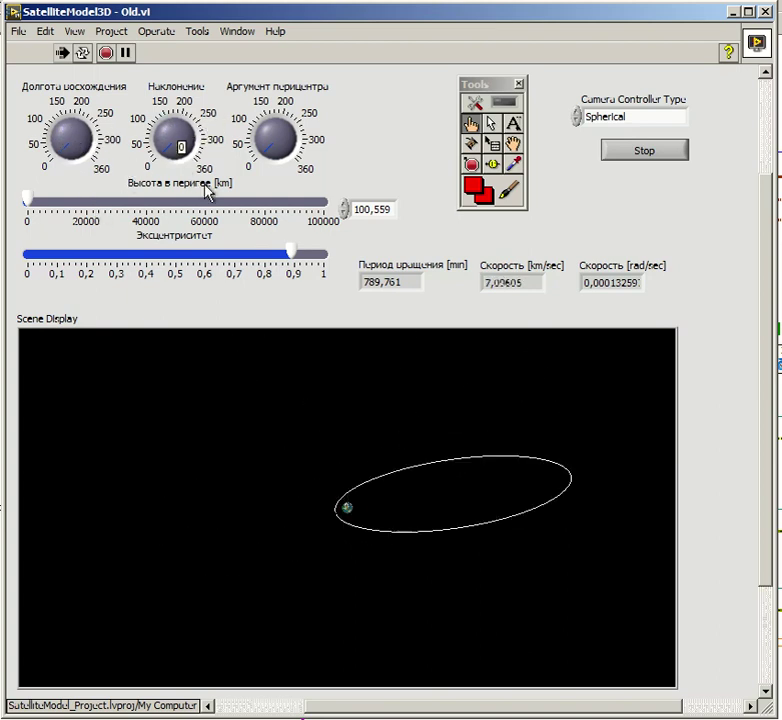
drag(383, 551, 380, 598)
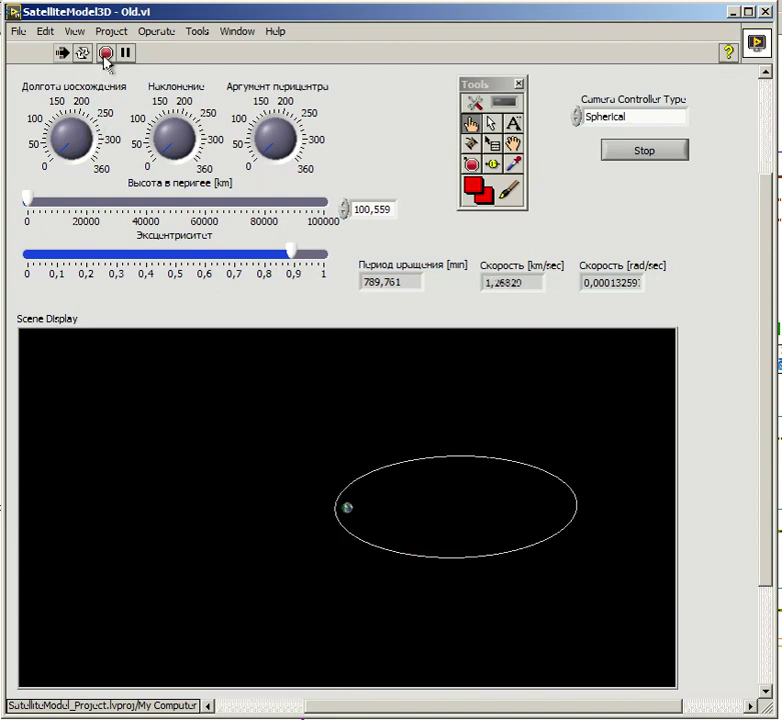
Abort the run, raise the eccentricity to about 0.95 and rerun the simulation.
click(105, 55)
drag(292, 254, 310, 256)
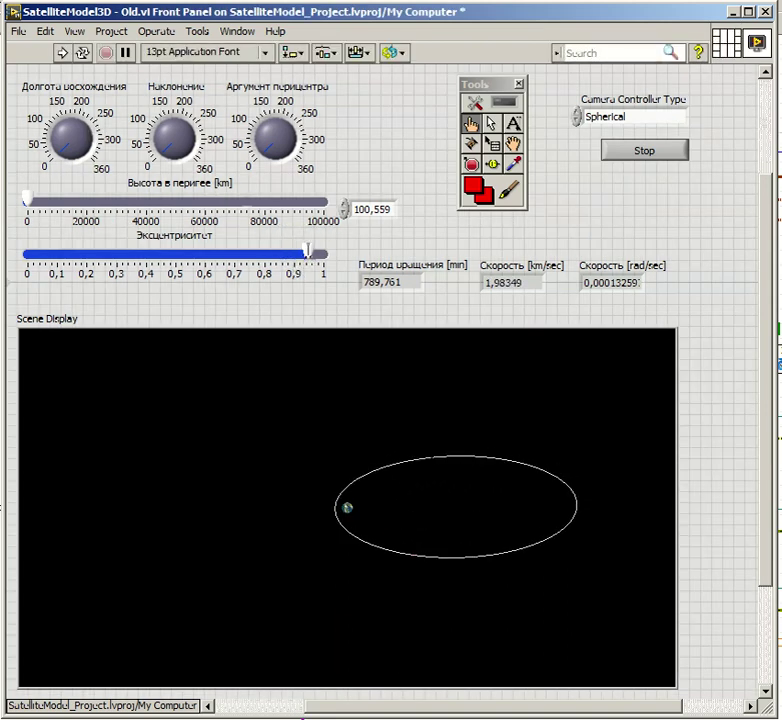
click(62, 53)
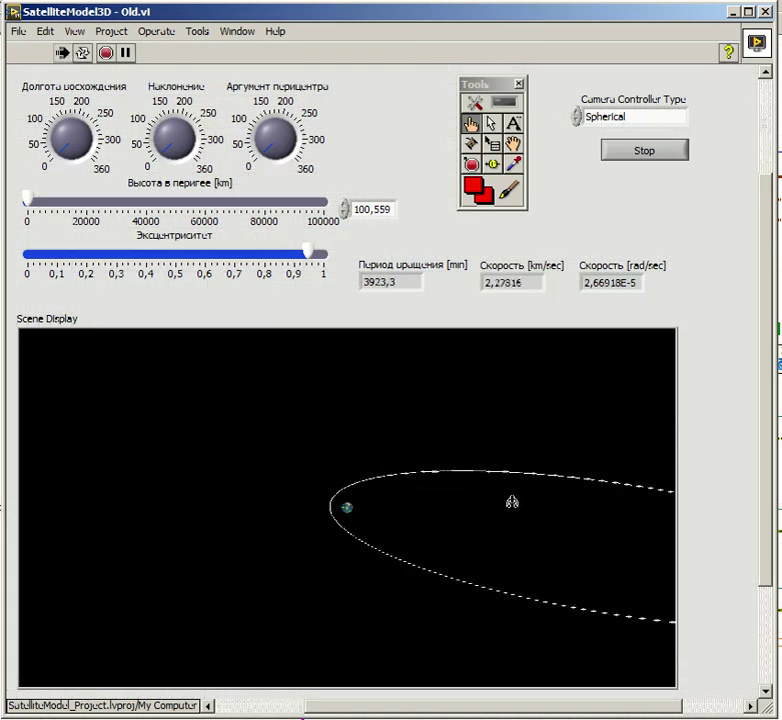
Abort the run, set the perigee altitude to 50 km and rerun the simulation.
click(102, 55)
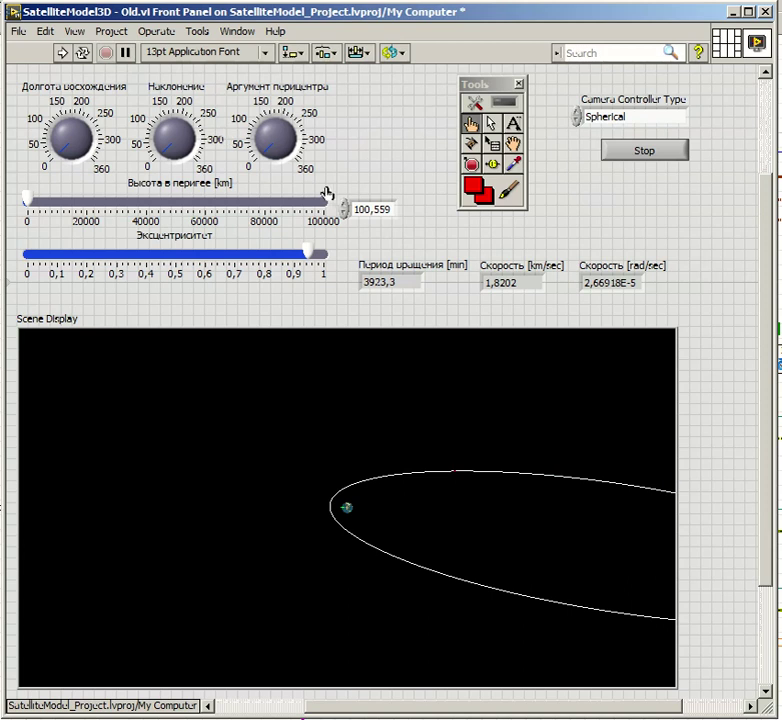
double_click(381, 209)
text(50)
click(62, 52)
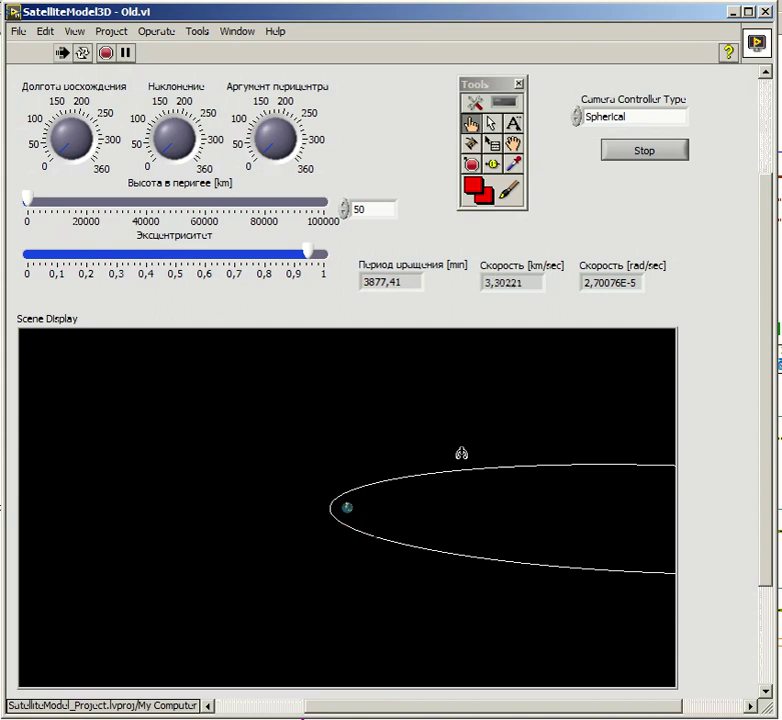
Abort the run, lower the eccentricity to about 0.7 and rerun the simulation.
click(106, 53)
drag(310, 257, 233, 262)
click(60, 53)
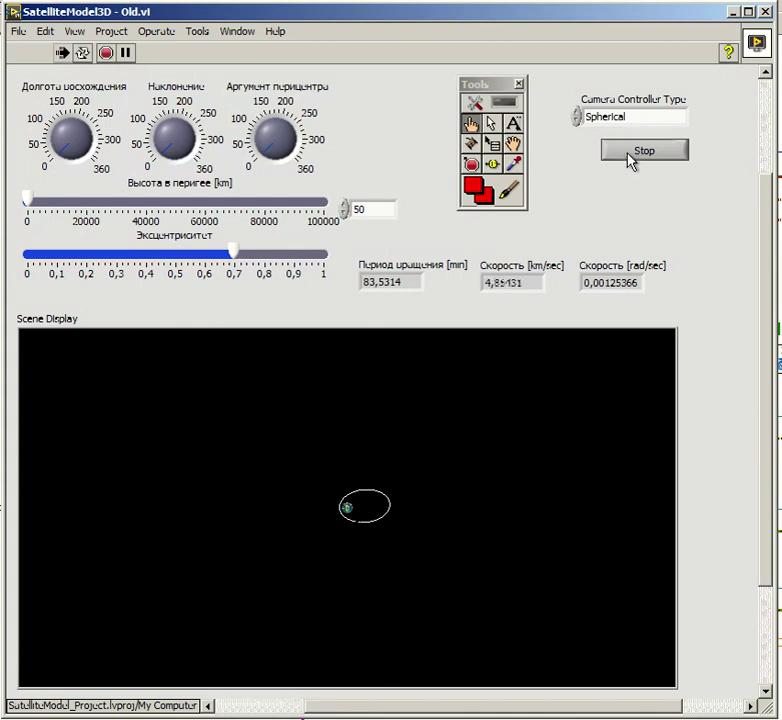
Set the camera position constant to 0, 0, -100 in the block diagram and rerun the simulation.
key(ctrl+e)
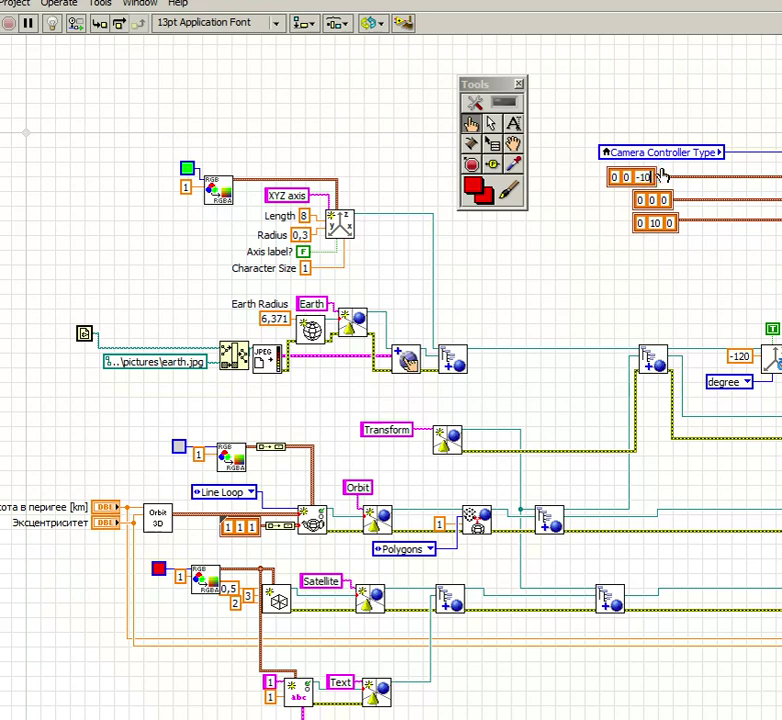
text(0)
key(ctrl+e)
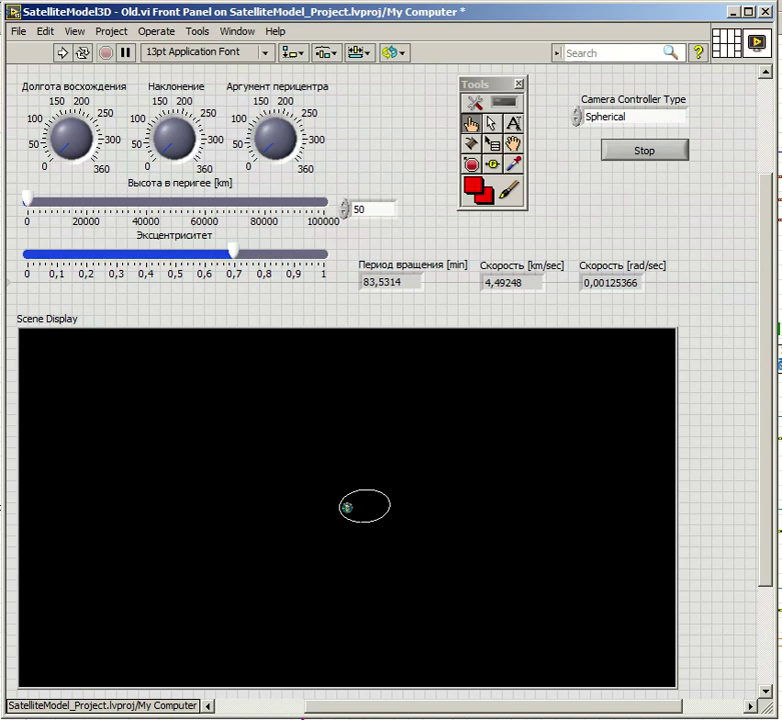
click(63, 53)
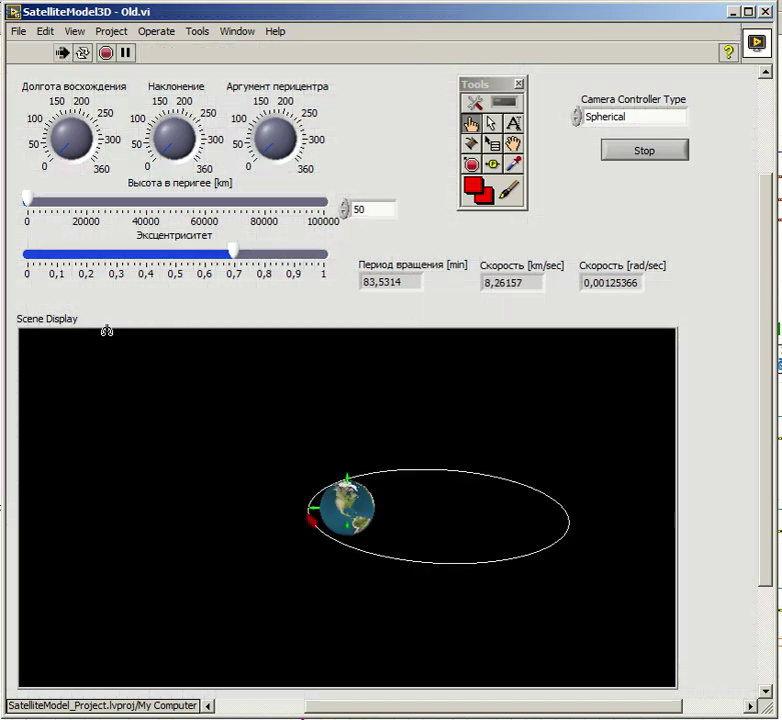